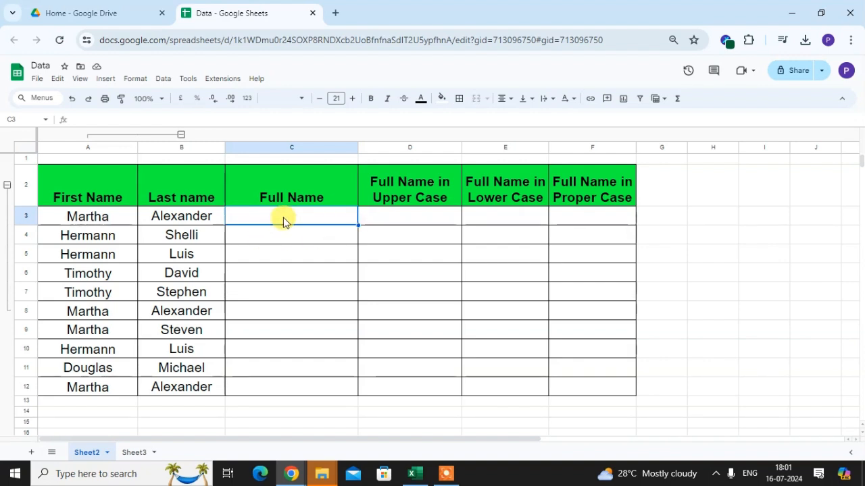
Enter =JOIN(" ",A3,B3) in C3 to combine first and last name, and auto-fill the Full Name column through row 12
{"action": "type", "text": "="}
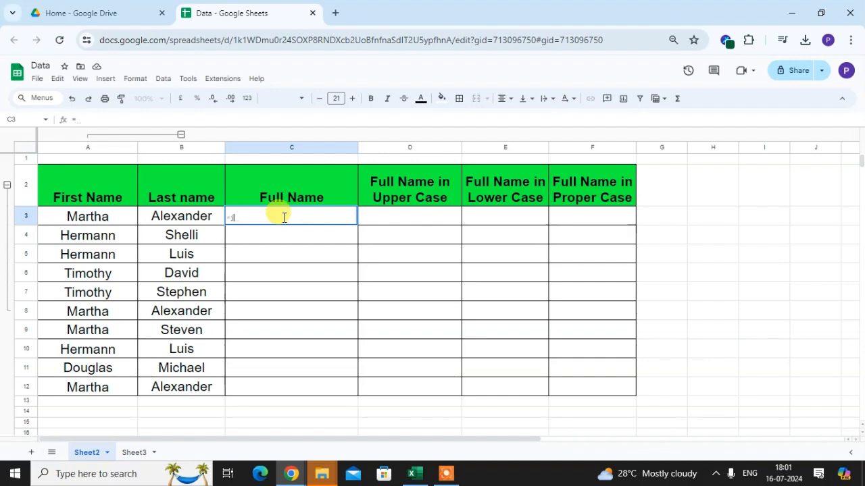
{"action": "type", "text": "j"}
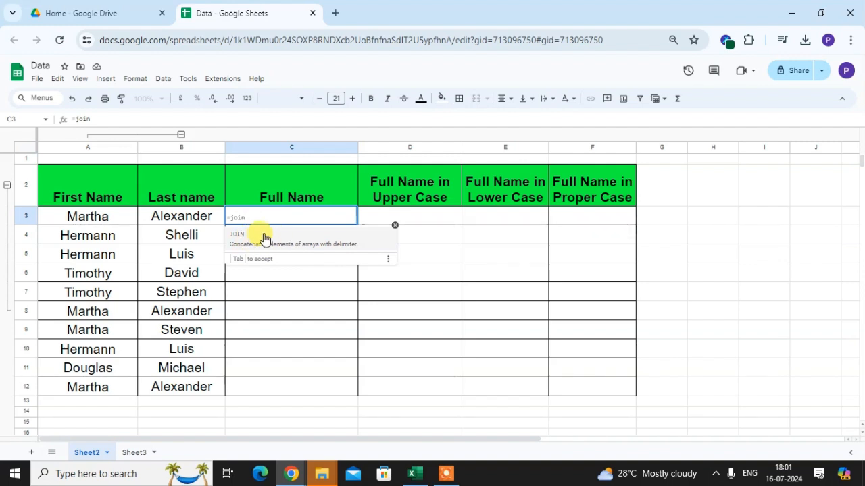
{"action": "type", "text": "oin"}
{"action": "left_click", "coordinate": [263, 238]}
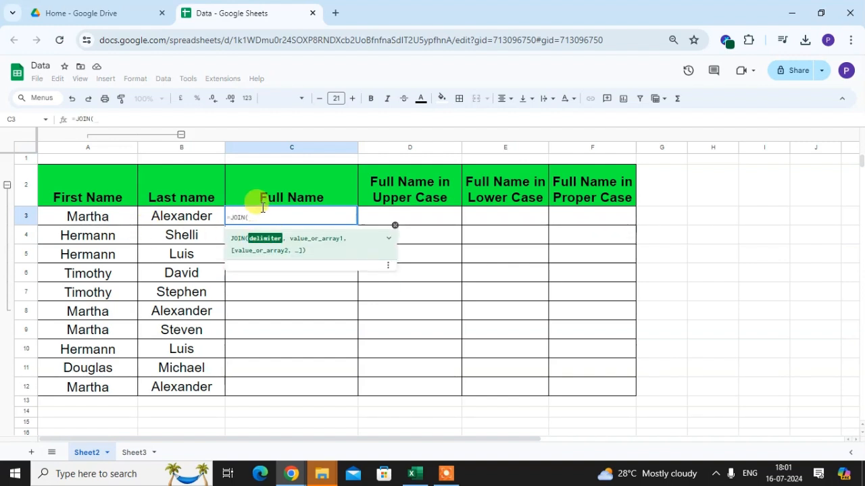
{"action": "type", "text": "\" "}
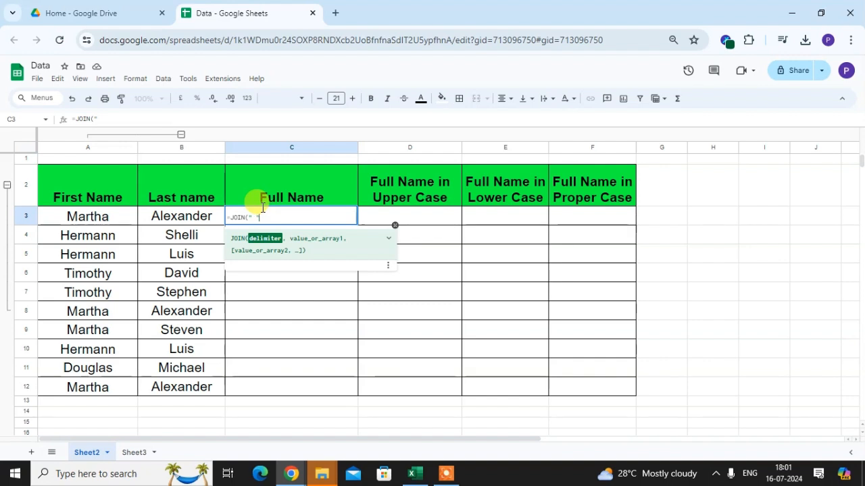
{"action": "type", "text": "\","}
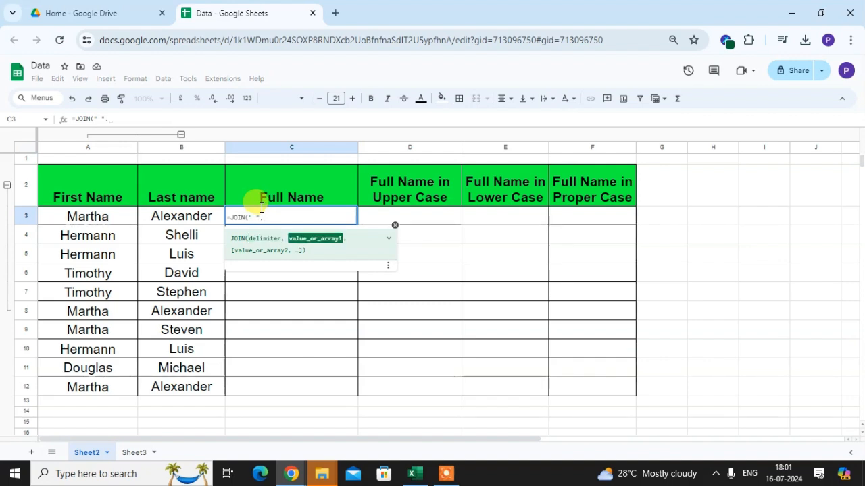
{"action": "left_click", "coordinate": [100, 221]}
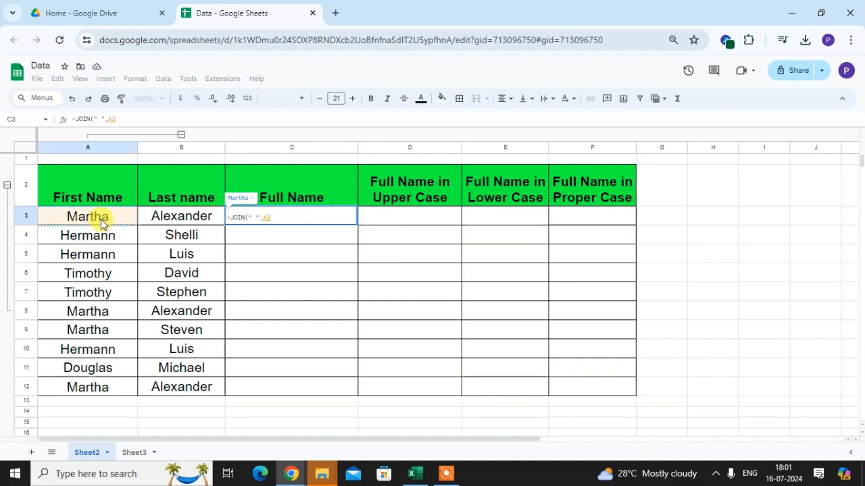
{"action": "type", "text": ","}
{"action": "left_click", "coordinate": [188, 217]}
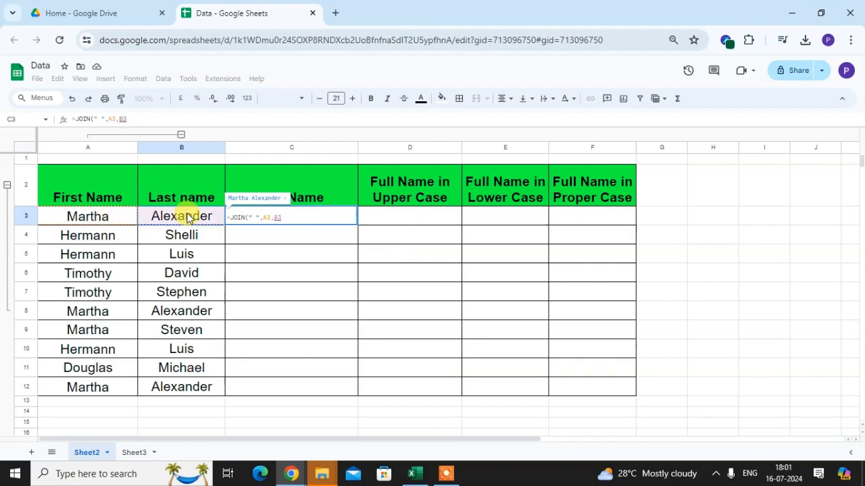
{"action": "type", "text": ")"}
{"action": "key", "text": "Return"}
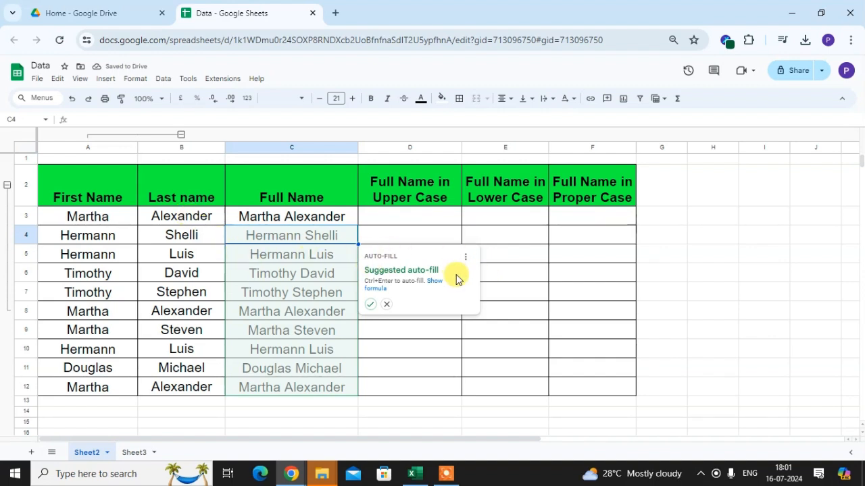
{"action": "left_click", "coordinate": [370, 308]}
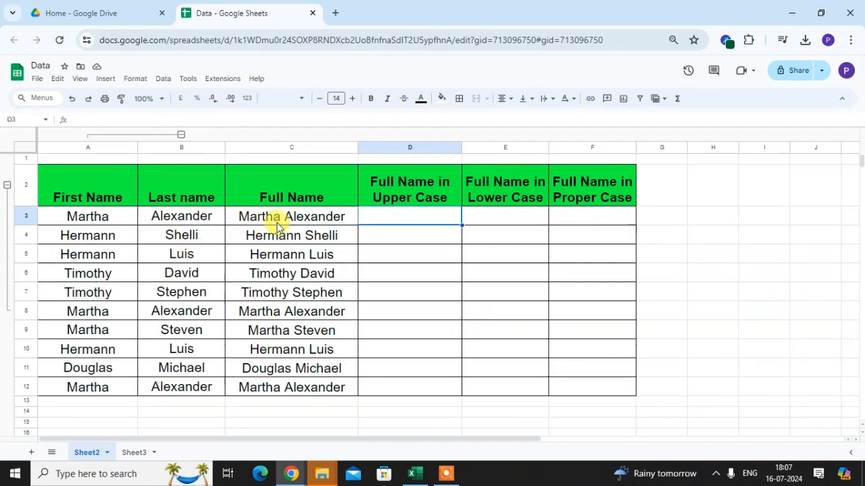
Change the delimiter in C3's JOIN formula to a hyphen and fill the formula down to C12
{"action": "left_click", "coordinate": [287, 204]}
{"action": "left_click", "coordinate": [283, 218]}
{"action": "double_click", "coordinate": [285, 217]}
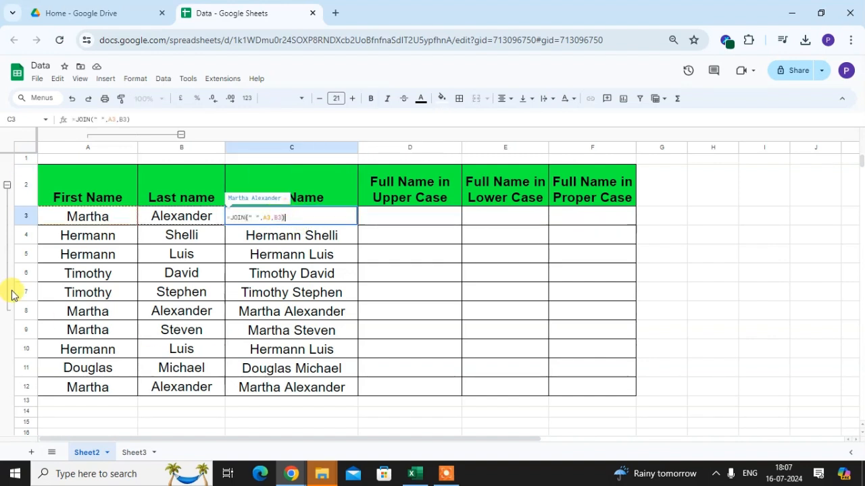
{"action": "left_click", "coordinate": [254, 217]}
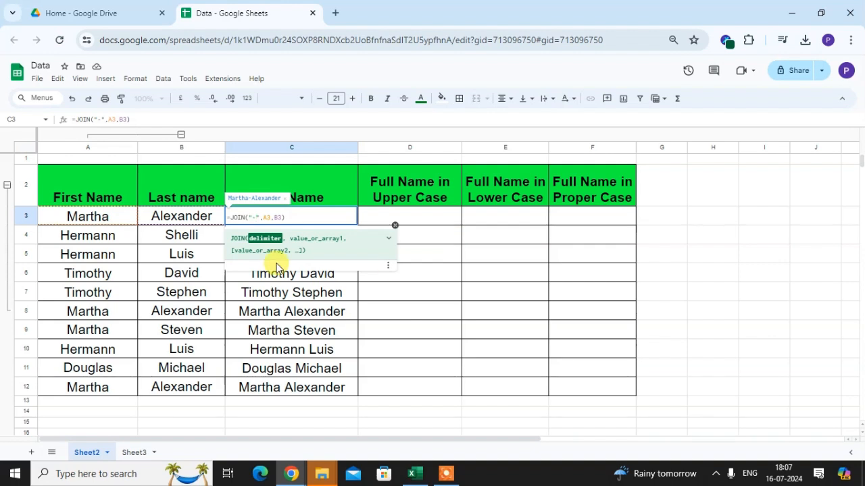
{"action": "key", "text": "Return"}
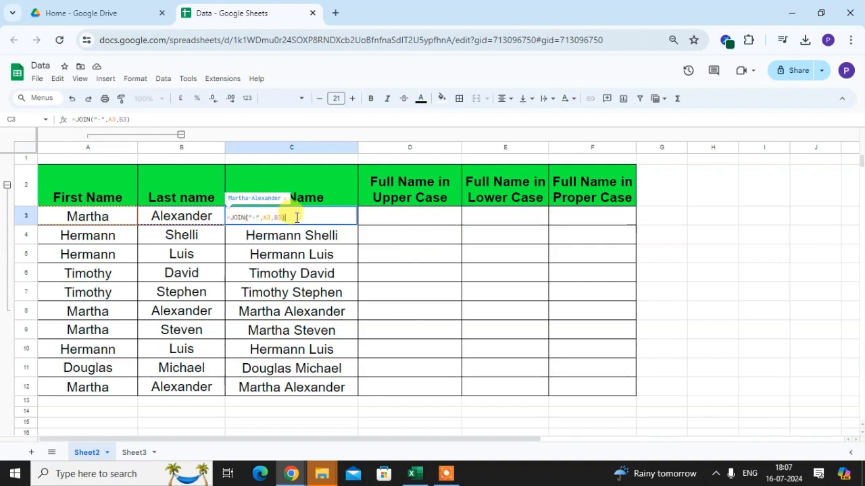
{"action": "left_click", "coordinate": [301, 224]}
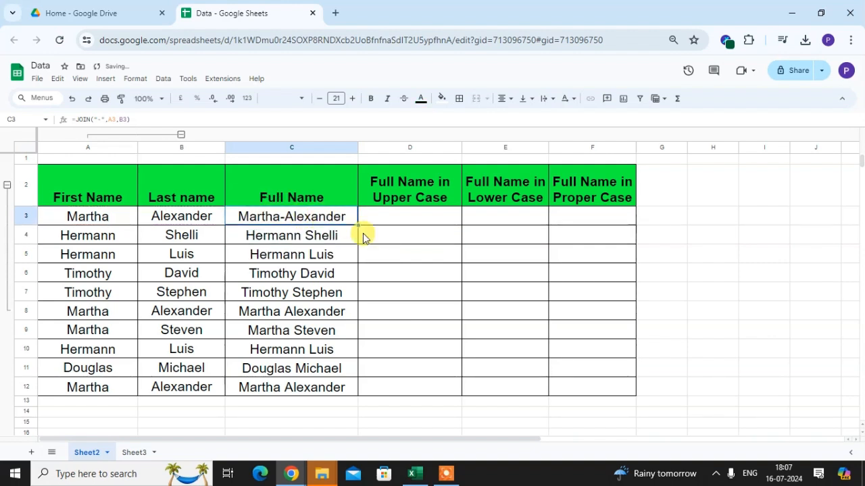
{"action": "left_click_drag", "start_coordinate": [358, 226], "coordinate": [358, 395]}
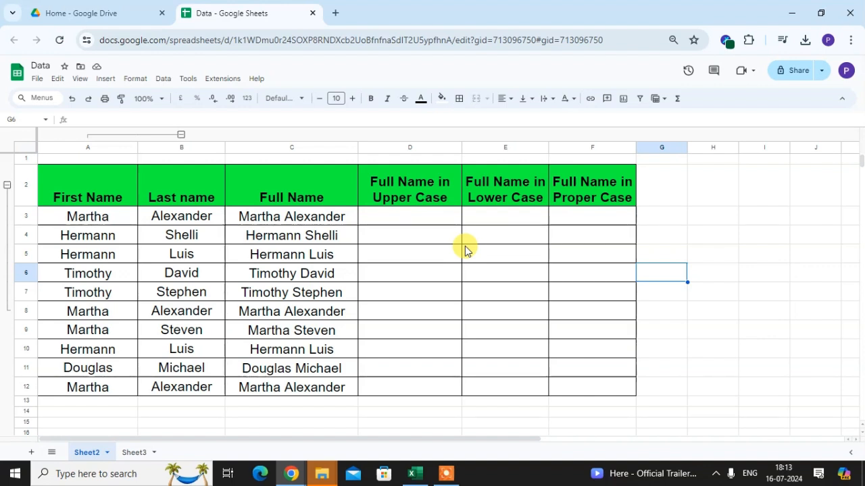
{"action": "left_click", "coordinate": [343, 218]}
{"action": "left_click", "coordinate": [407, 220]}
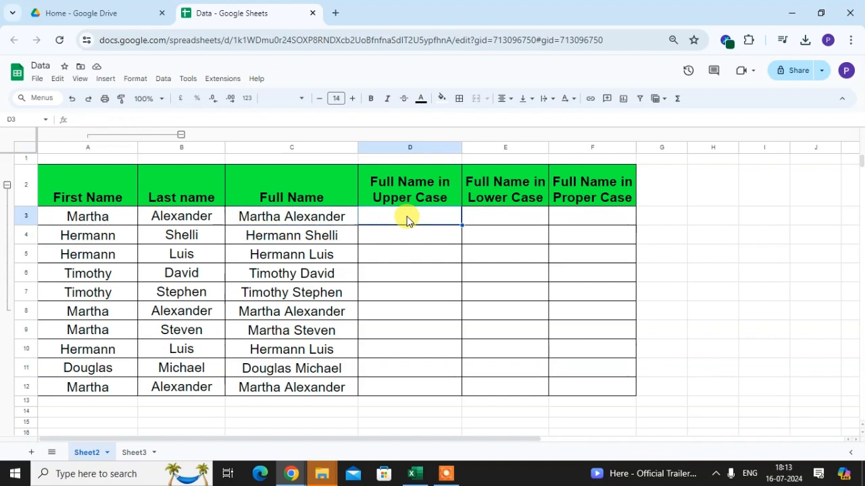
{"action": "left_click", "coordinate": [508, 216]}
{"action": "left_click", "coordinate": [595, 216]}
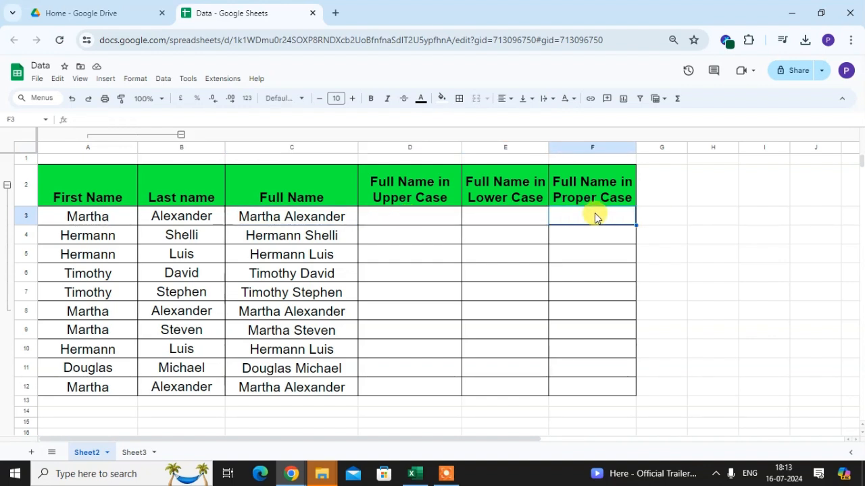
{"action": "left_click", "coordinate": [392, 218]}
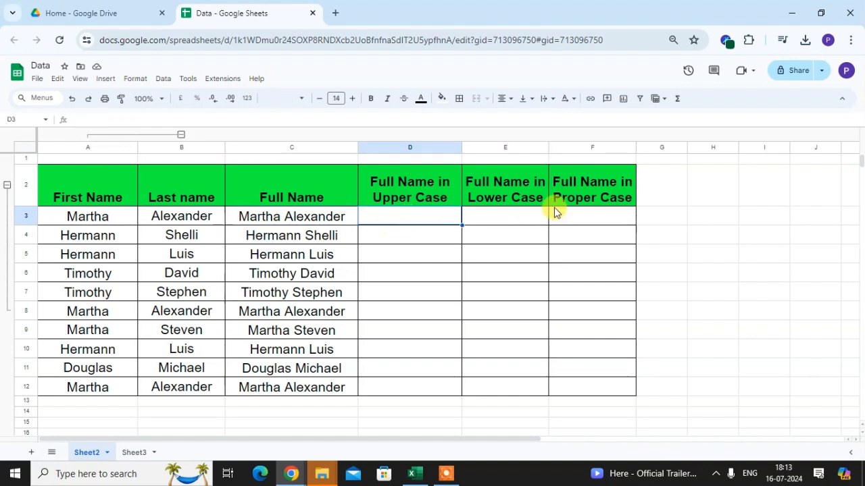
{"action": "left_click", "coordinate": [506, 217]}
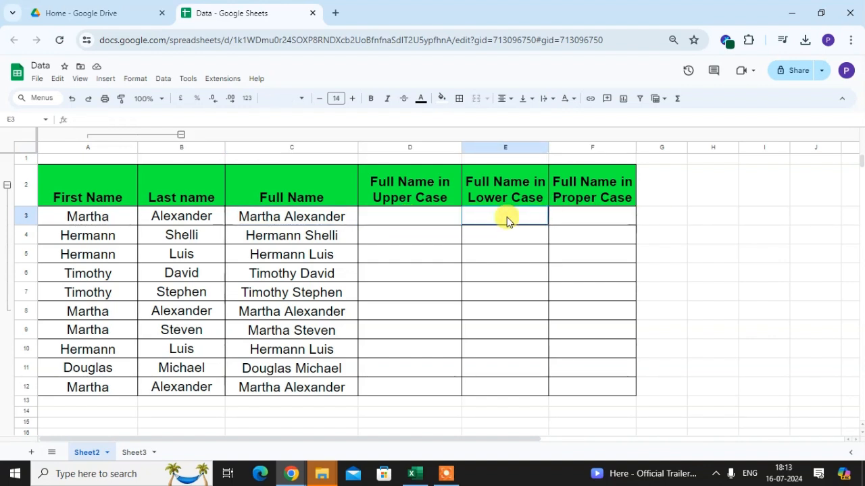
{"action": "left_click", "coordinate": [599, 223]}
Enter an UPPER formula in D3 referencing C3 and auto-fill it down the Full Name in Upper Case column
{"action": "left_click", "coordinate": [391, 224]}
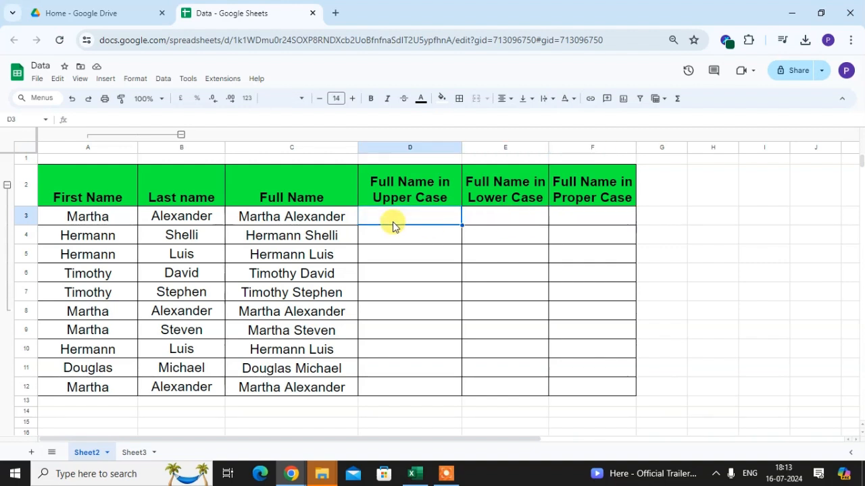
{"action": "type", "text": "="}
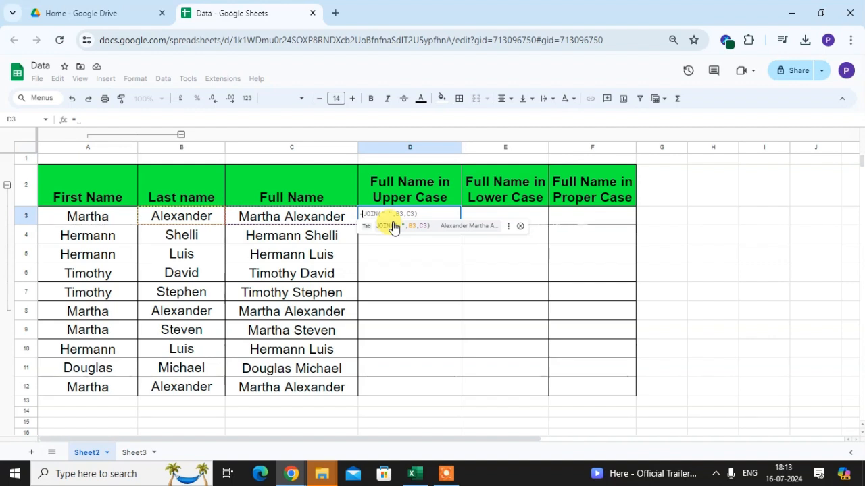
{"action": "type", "text": "upp"}
{"action": "key", "text": "Tab"}
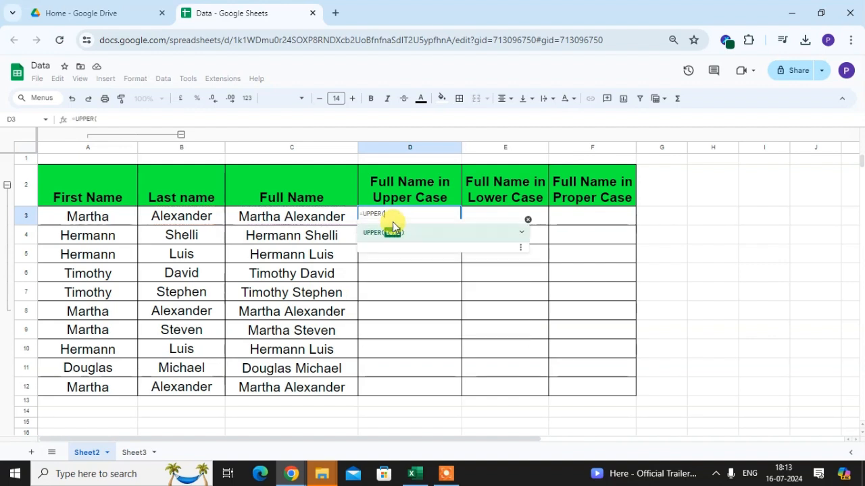
{"action": "left_click", "coordinate": [308, 217]}
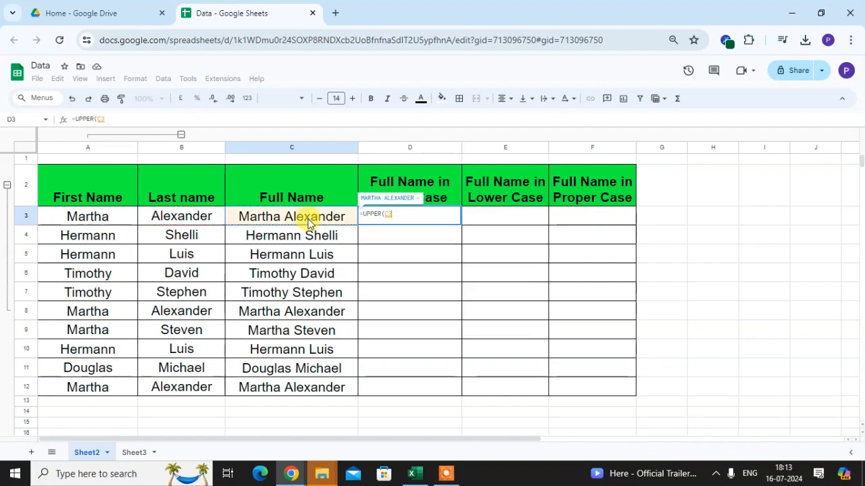
{"action": "key", "text": "Return"}
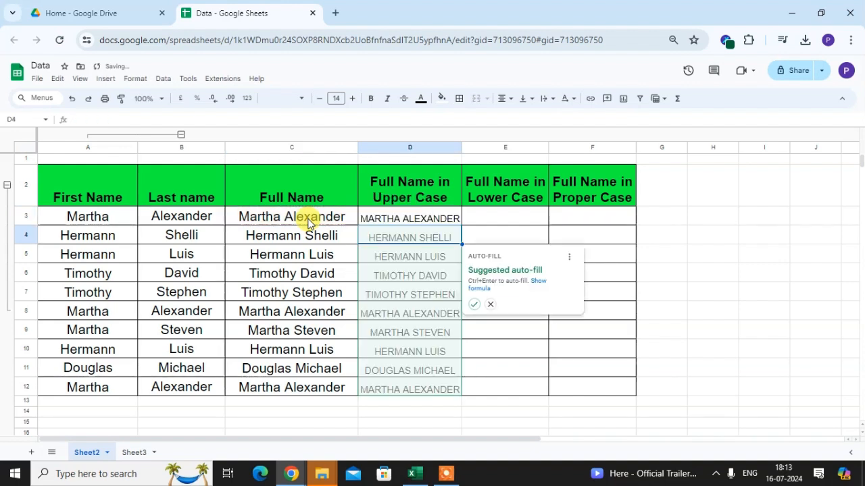
{"action": "left_click", "coordinate": [474, 304]}
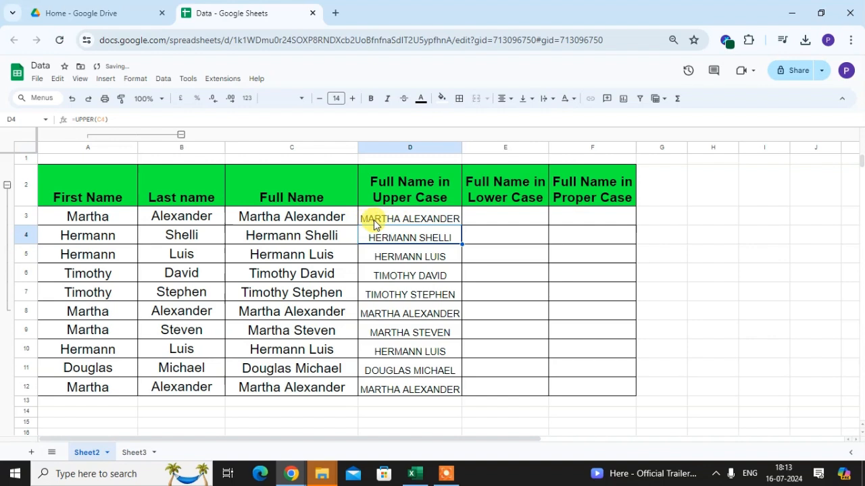
Enter =LOWER(C3) in E3 and auto-fill it down the Full Name in Lower Case column
{"action": "left_click", "coordinate": [508, 222]}
{"action": "type", "text": "=lowe"}
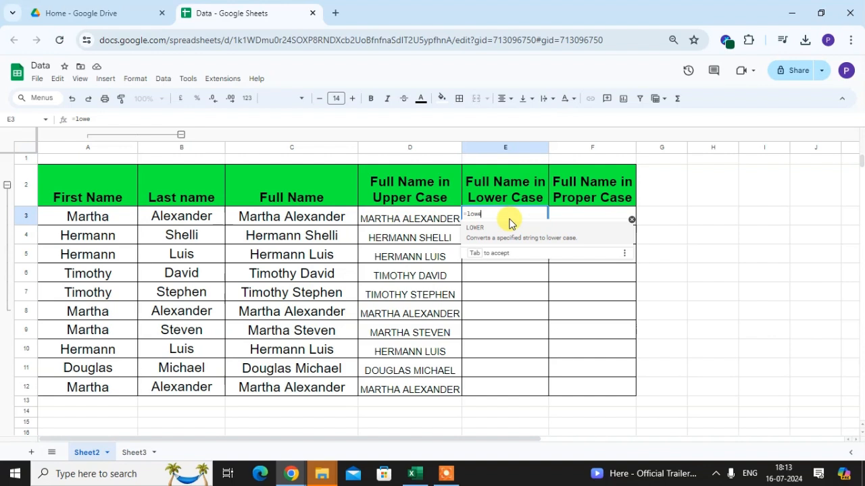
{"action": "key", "text": "Tab"}
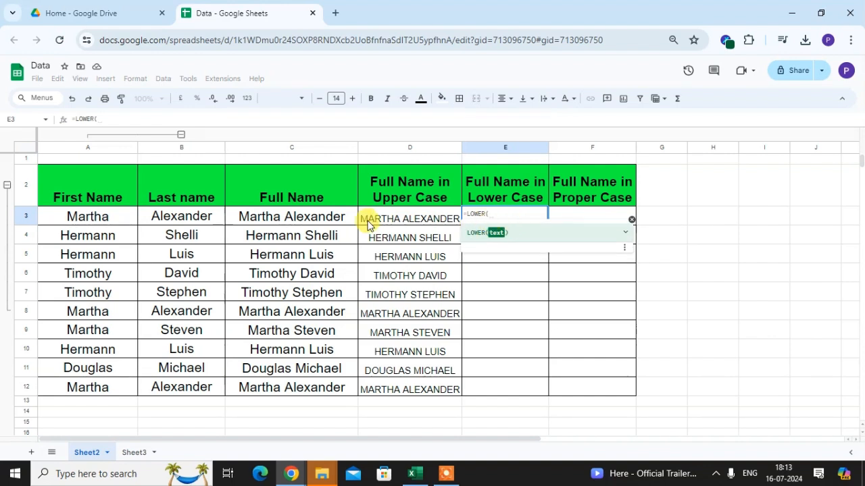
{"action": "left_click", "coordinate": [295, 225]}
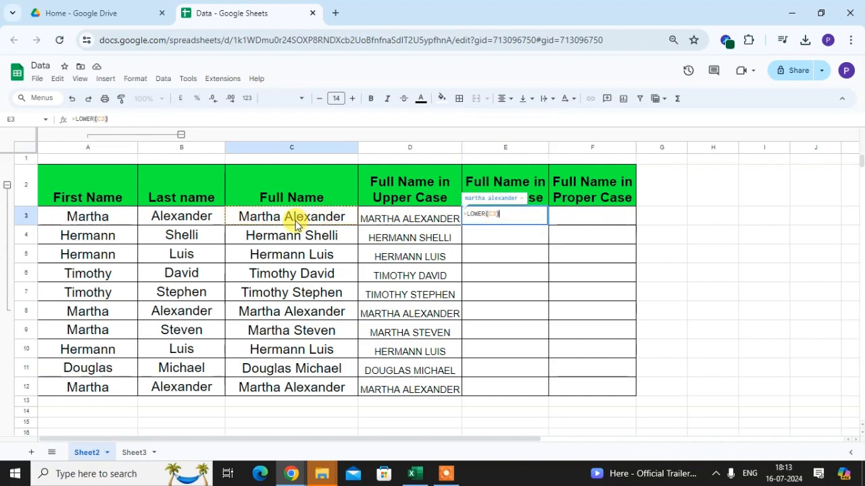
{"action": "key", "text": "Return"}
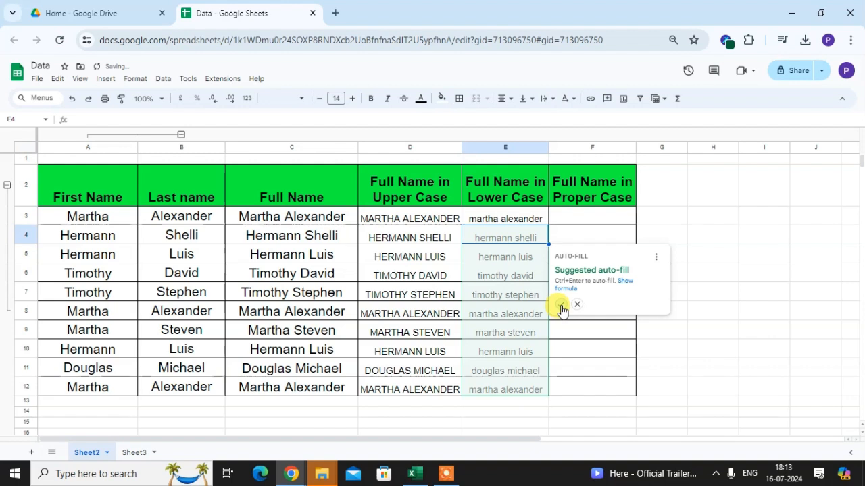
{"action": "left_click", "coordinate": [560, 304]}
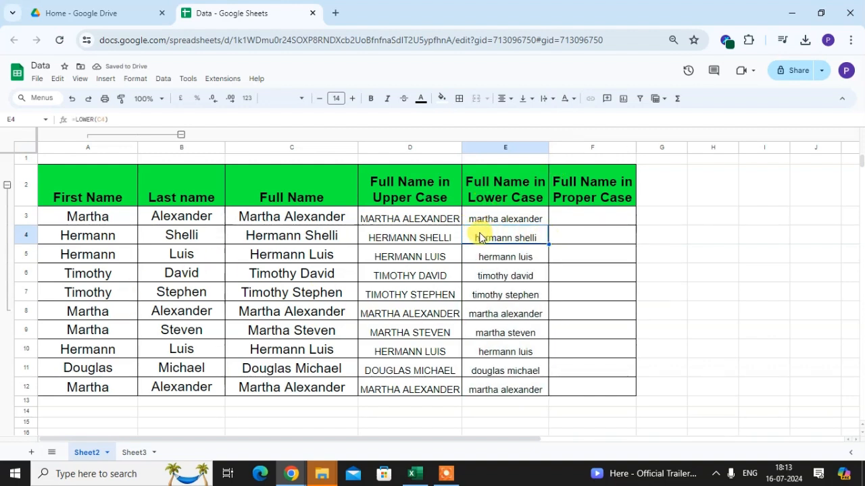
Enter =PROPER(C3) in F3 and auto-fill it down the Full Name in Proper Case column
{"action": "left_click", "coordinate": [585, 223]}
{"action": "type", "text": "=prop"}
{"action": "key", "text": "Tab"}
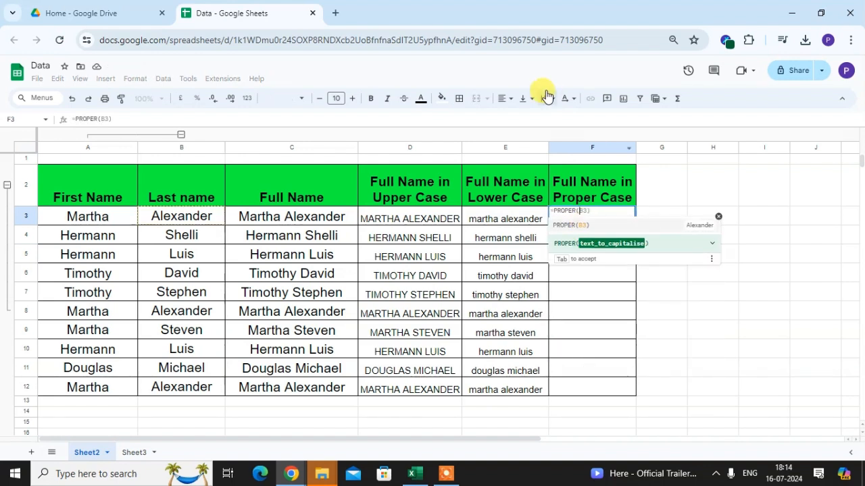
{"action": "left_click", "coordinate": [319, 223]}
{"action": "type", "text": ")"}
{"action": "key", "text": "Return"}
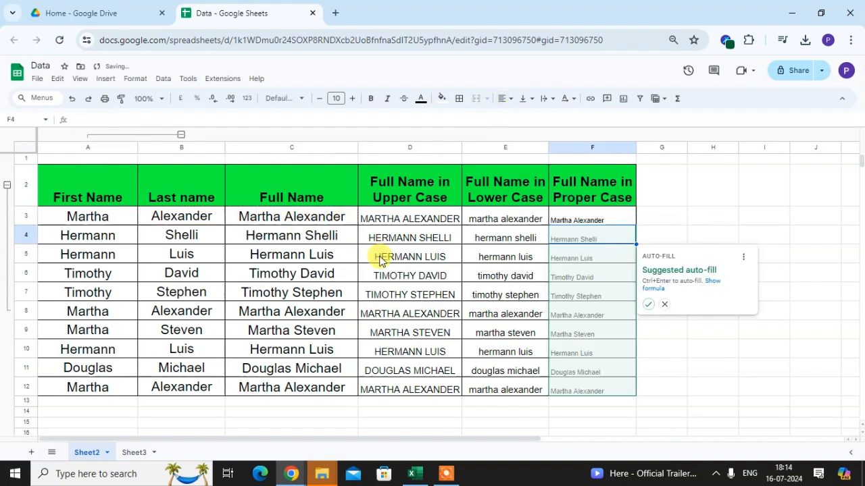
{"action": "left_click", "coordinate": [647, 306]}
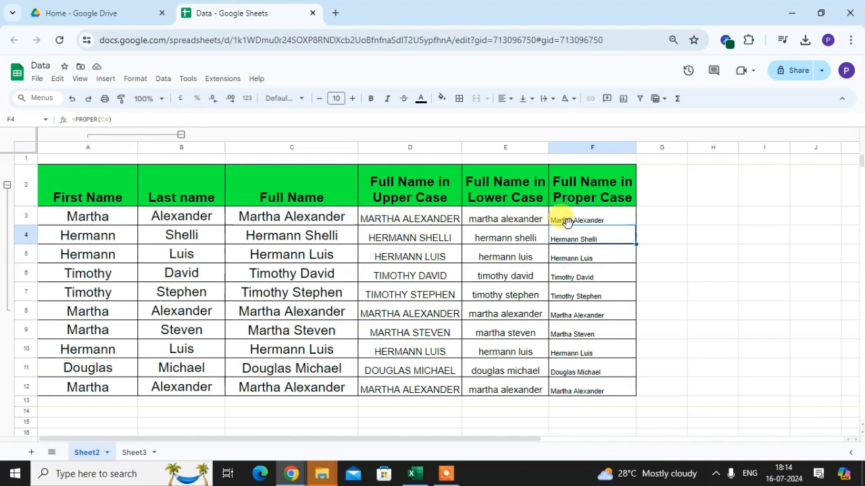
{"action": "key", "text": "Right"}
{"action": "key", "text": "Right"}
{"action": "key", "text": "Right"}
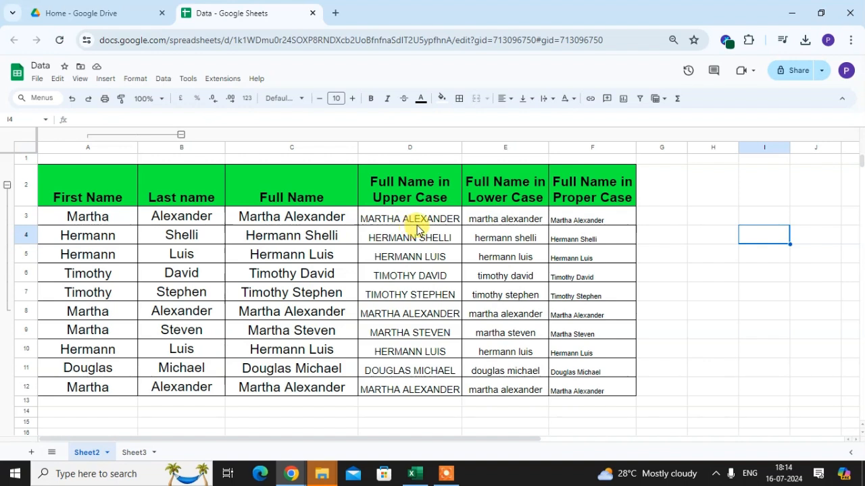
Clear the upper, lower and proper case formulas from D3:F12 and select D3
{"action": "left_click_drag", "start_coordinate": [417, 221], "coordinate": [604, 388]}
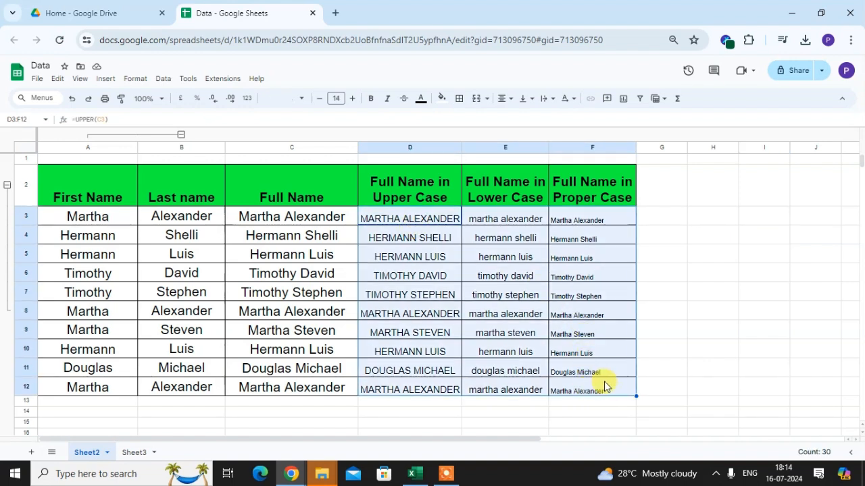
{"action": "key", "text": "Delete"}
{"action": "left_click", "coordinate": [418, 220]}
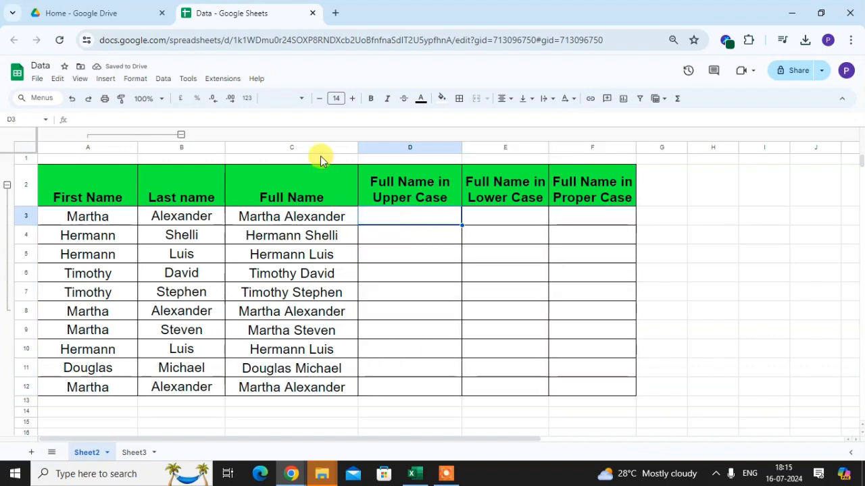
Hide column C, which holds the full names
{"action": "left_click", "coordinate": [315, 146]}
{"action": "right_click", "coordinate": [316, 145]}
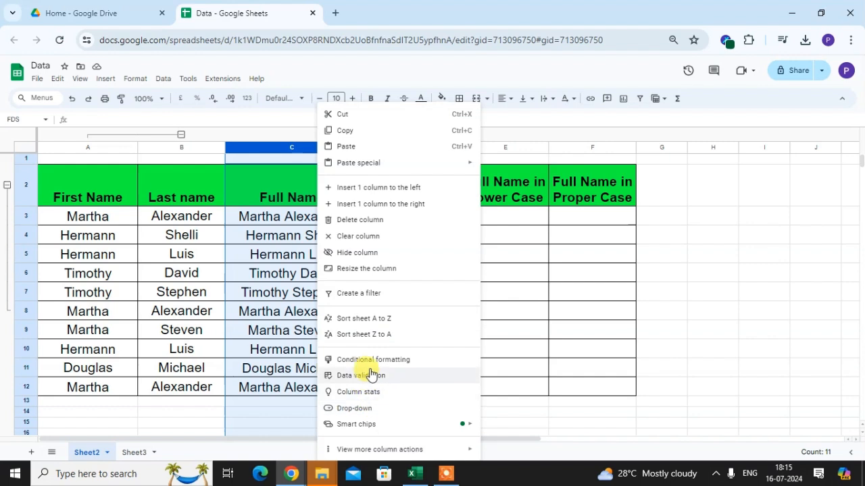
{"action": "left_click", "coordinate": [373, 254]}
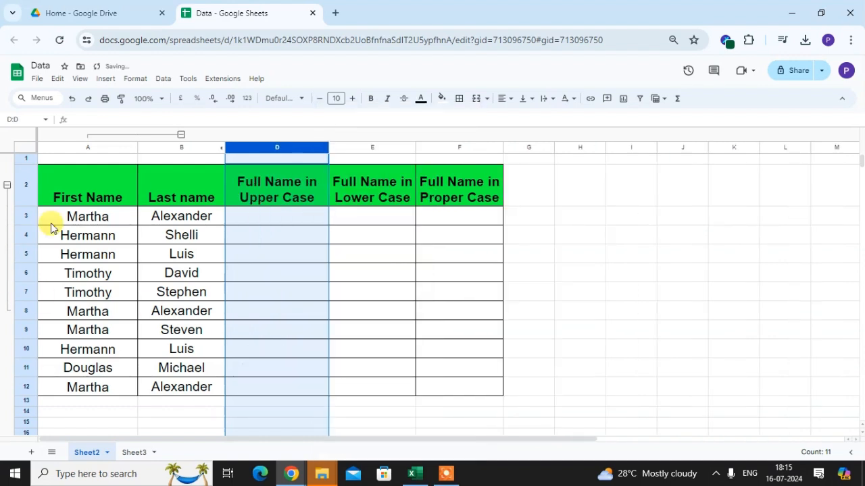
Enter =UPPER(JOIN(" ",A3,B3)) in D3 and auto-fill it down the Full Name in Upper Case column
{"action": "left_click", "coordinate": [276, 222]}
{"action": "type", "text": "="}
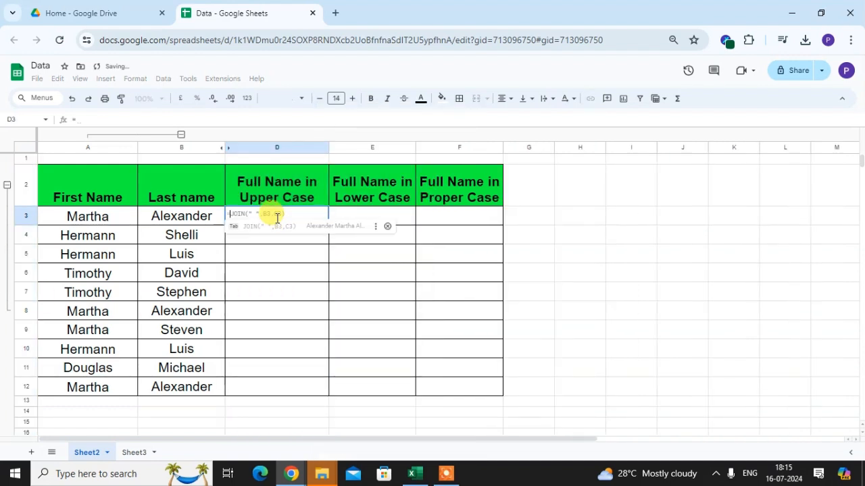
{"action": "type", "text": "upper("}
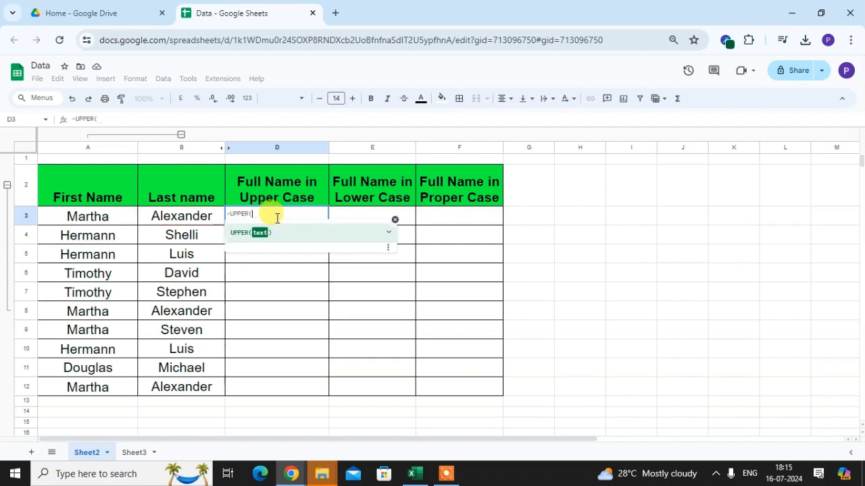
{"action": "type", "text": "joi"}
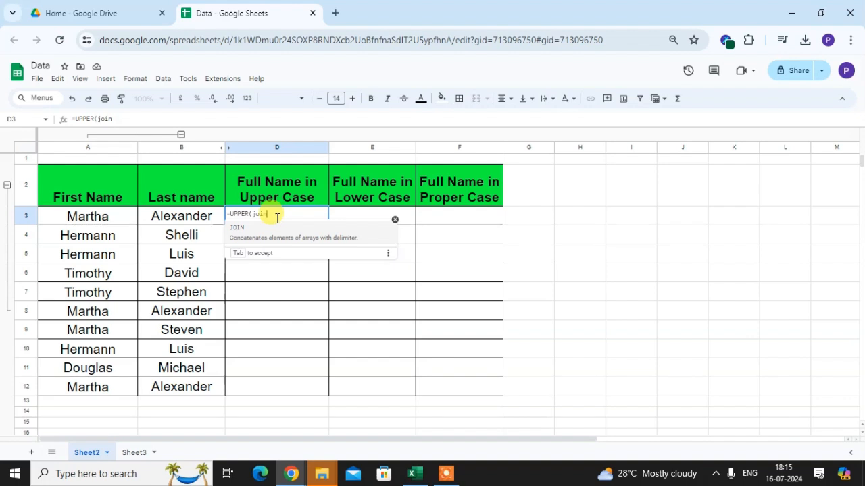
{"action": "type", "text": "n"}
{"action": "key", "text": "Tab"}
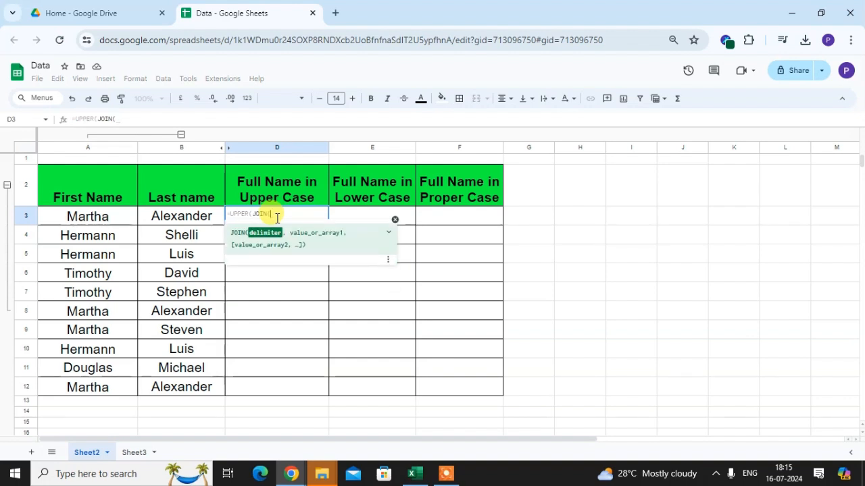
{"action": "type", "text": "\""}
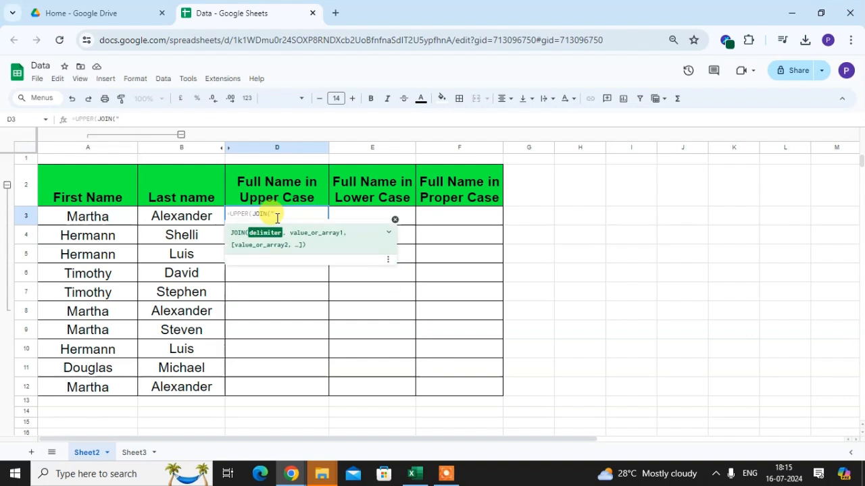
{"action": "type", "text": " \","}
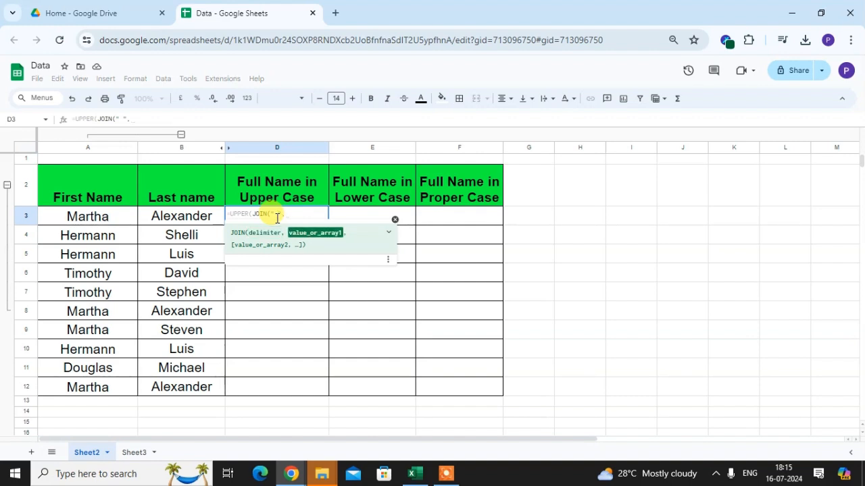
{"action": "left_click", "coordinate": [100, 220]}
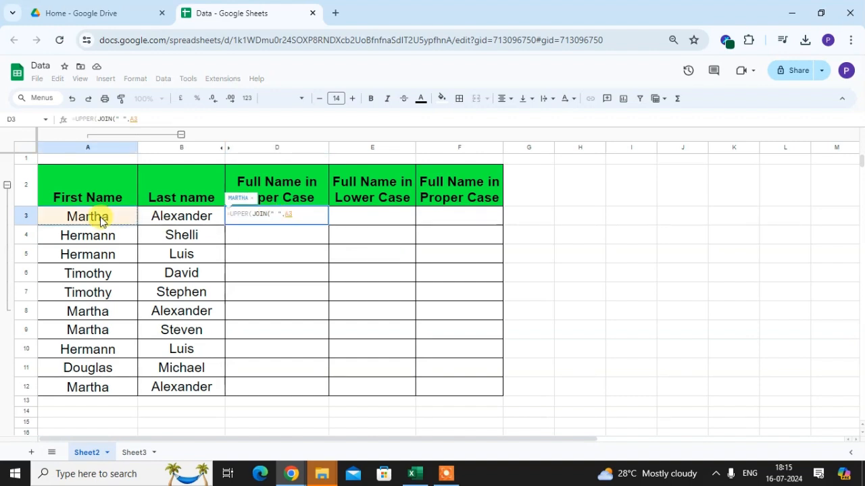
{"action": "type", "text": ","}
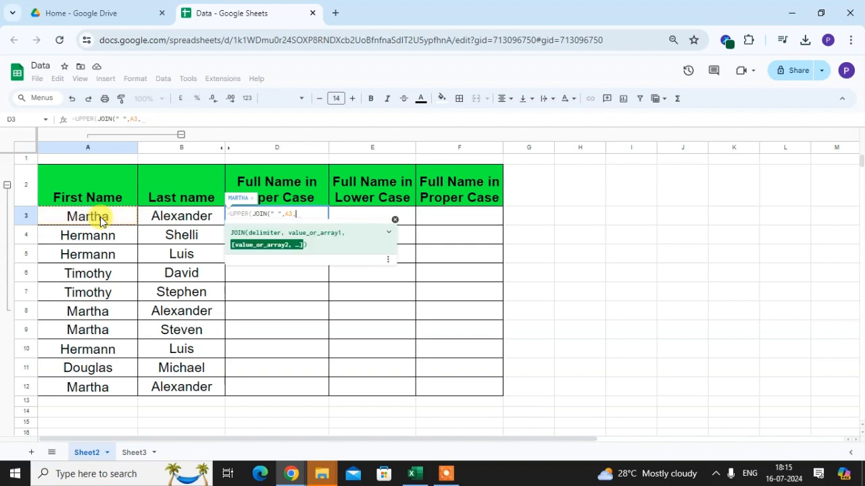
{"action": "left_click", "coordinate": [169, 220]}
{"action": "type", "text": ")"}
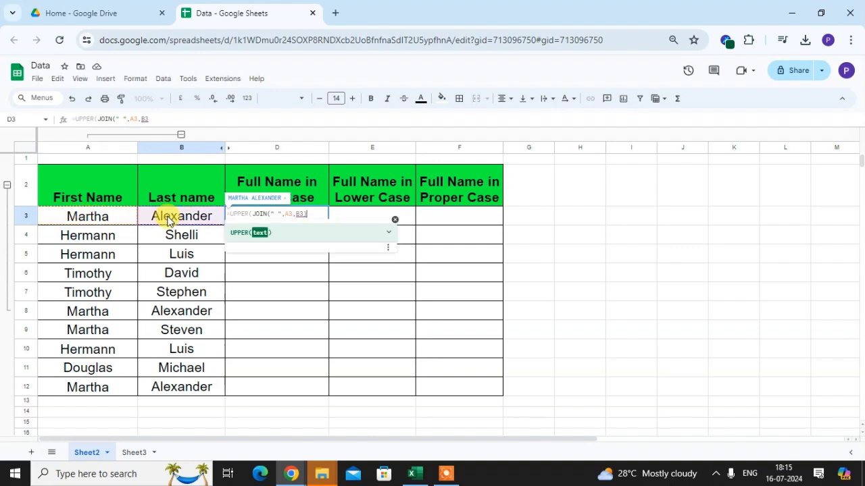
{"action": "key", "text": "Return"}
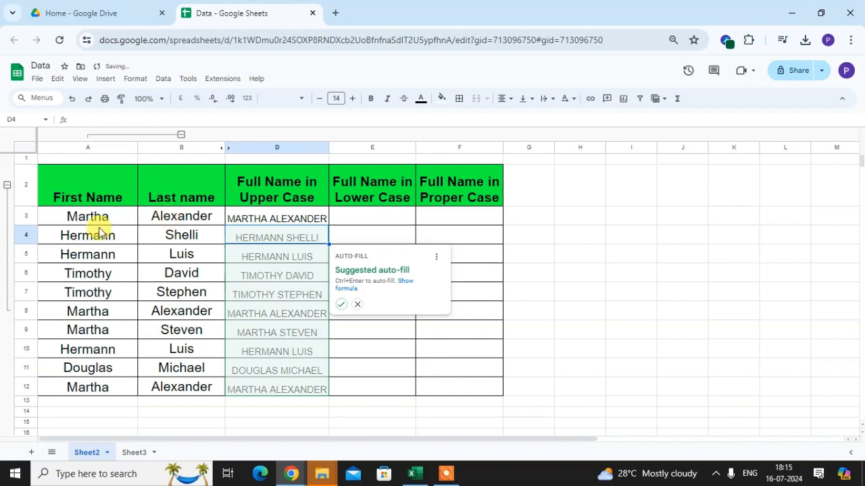
{"action": "left_click", "coordinate": [341, 304]}
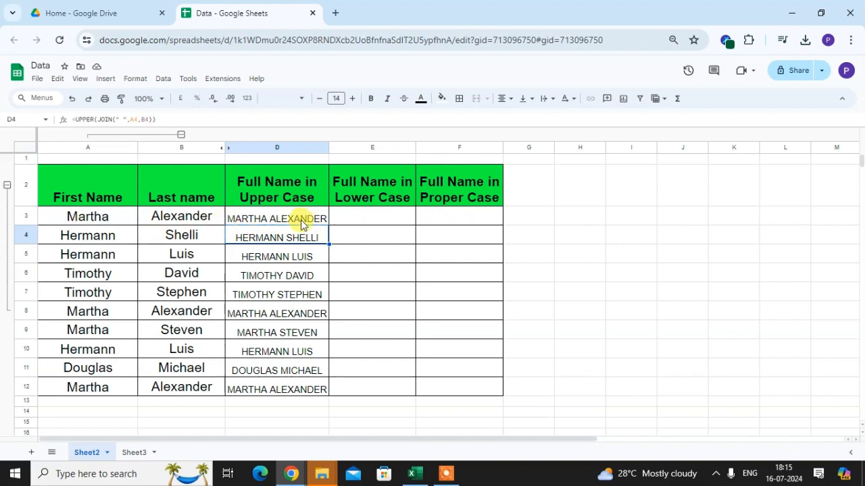
Enter =LOWER(JOIN(" ",A3,B3)) in E3 and auto-fill it down the Full Name in Lower Case column
{"action": "left_click", "coordinate": [352, 225]}
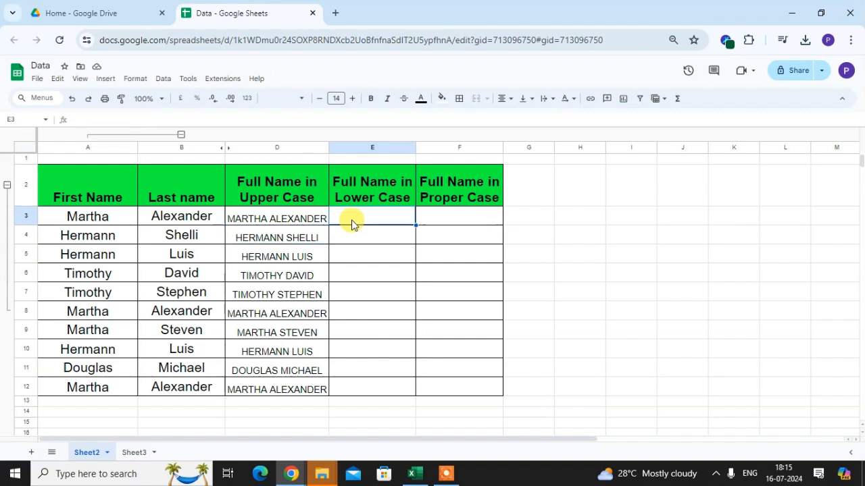
{"action": "type", "text": "=l"}
{"action": "type", "text": "ower"}
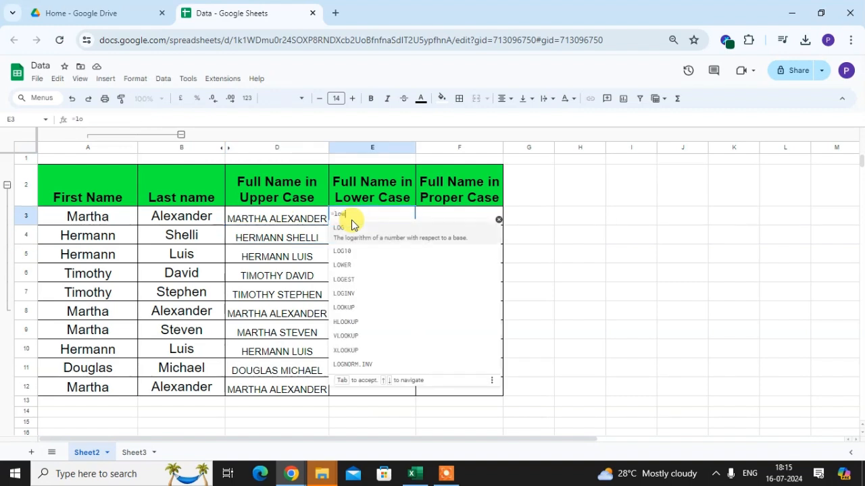
{"action": "key", "text": "Tab"}
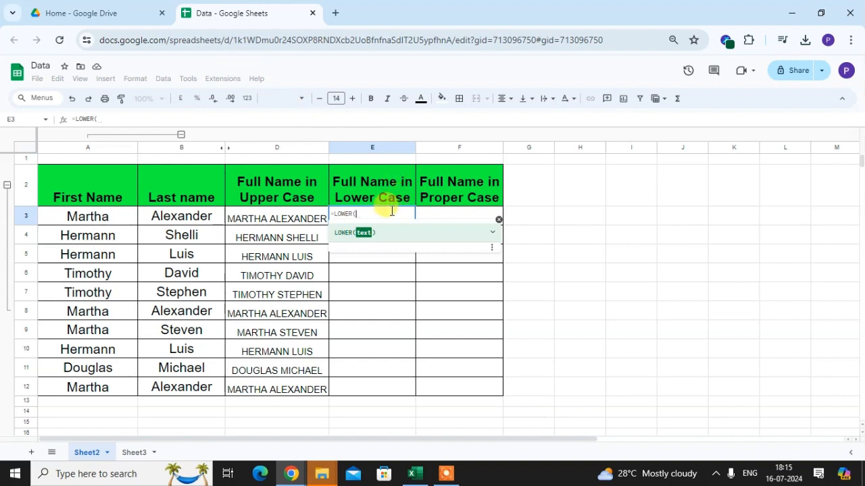
{"action": "type", "text": "join"}
{"action": "key", "text": "Tab"}
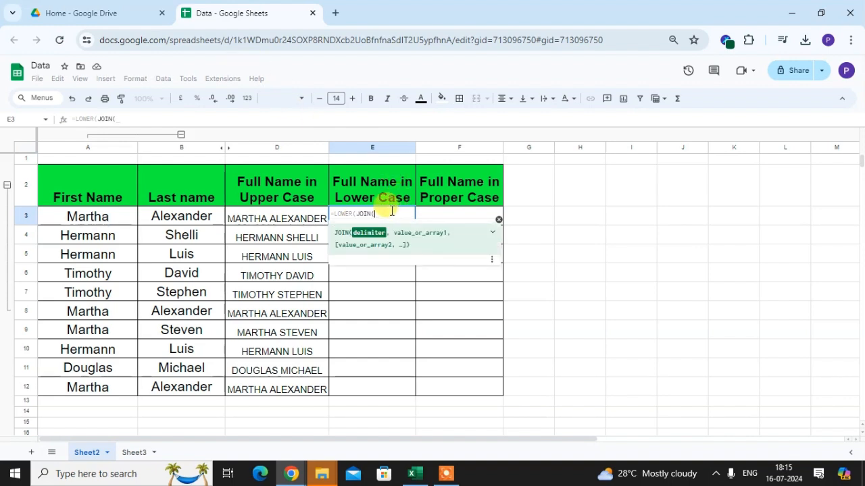
{"action": "type", "text": "\" \""}
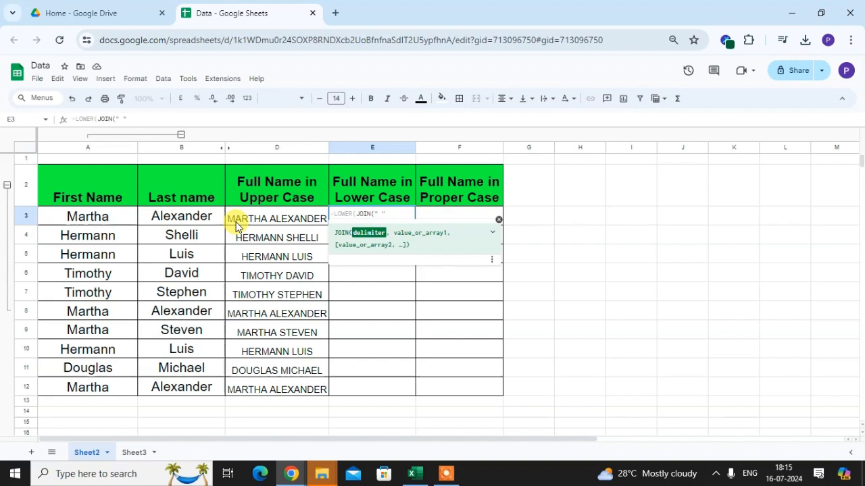
{"action": "type", "text": ","}
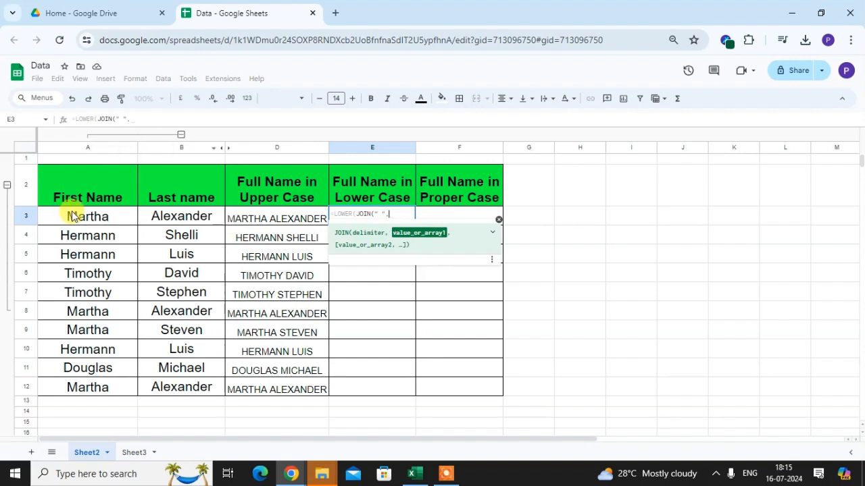
{"action": "left_click", "coordinate": [88, 216]}
{"action": "type", "text": ","}
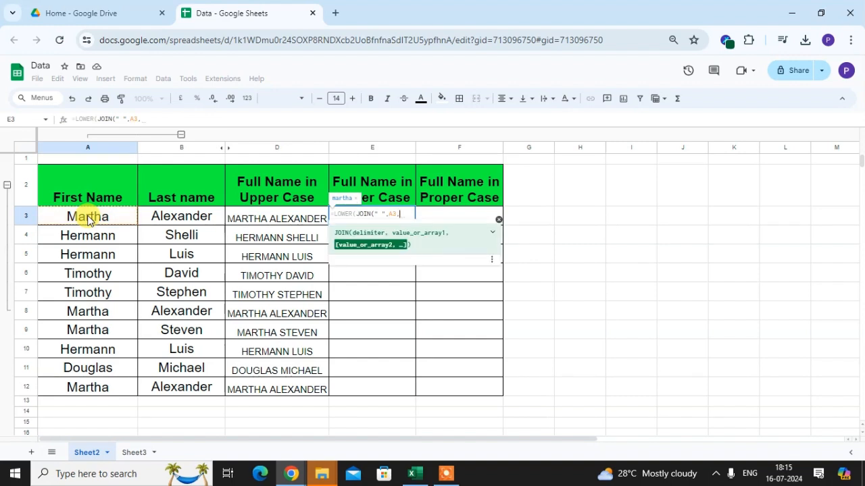
{"action": "left_click", "coordinate": [181, 219]}
{"action": "type", "text": ")"}
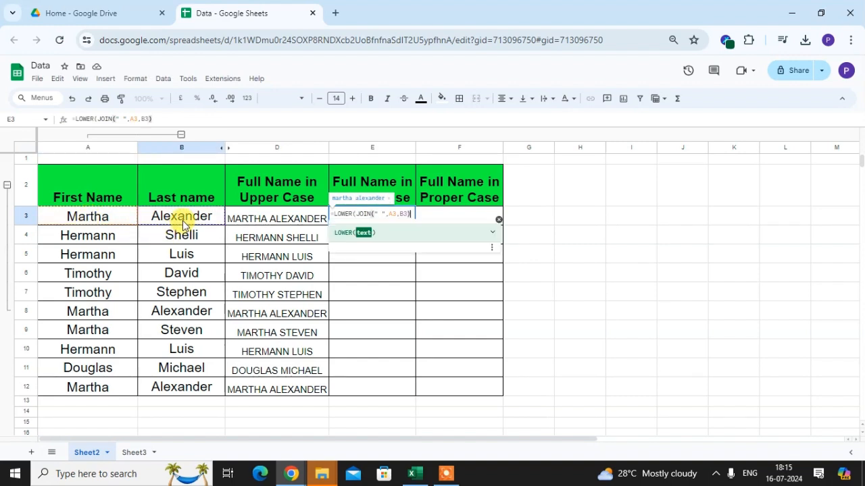
{"action": "key", "text": "Return"}
{"action": "left_click", "coordinate": [427, 305]}
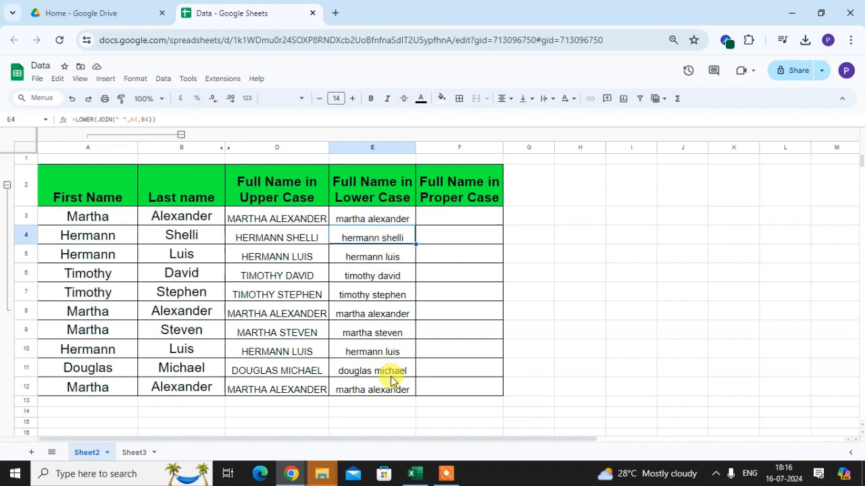
Enter =PROPER(JOIN(" ",A3,B3)) in F3 and auto-fill it down the Full Name in Proper Case column
{"action": "left_click", "coordinate": [454, 217]}
{"action": "type", "text": "="}
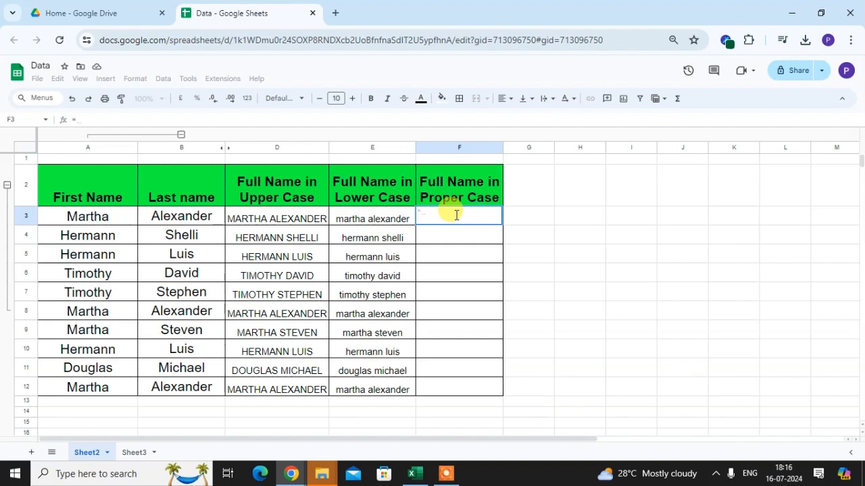
{"action": "type", "text": "prop"}
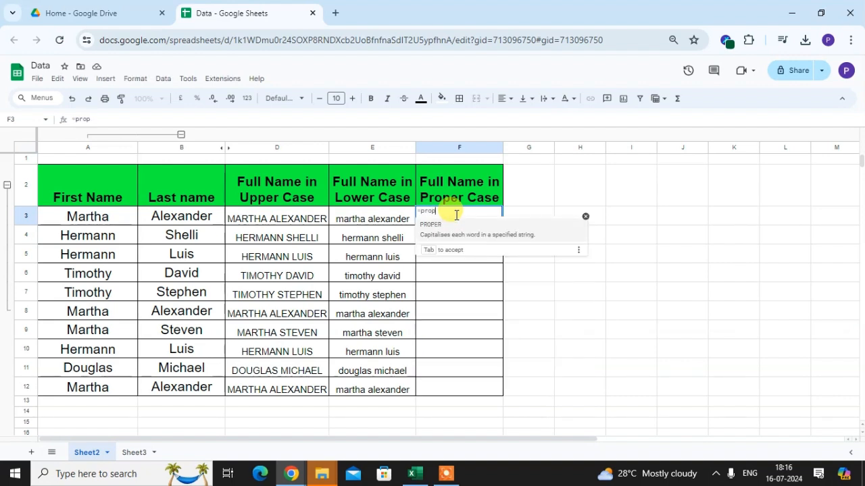
{"action": "key", "text": "Tab"}
{"action": "type", "text": "j"}
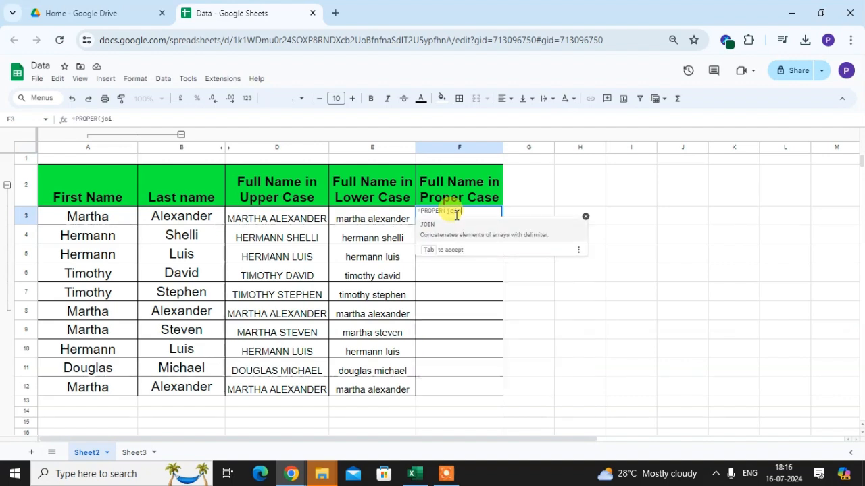
{"action": "type", "text": "oin"}
{"action": "key", "text": "Tab"}
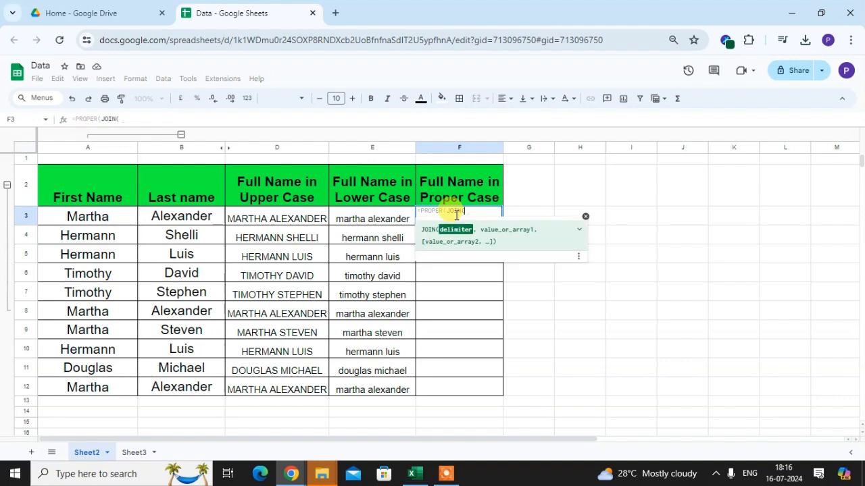
{"action": "type", "text": "\""}
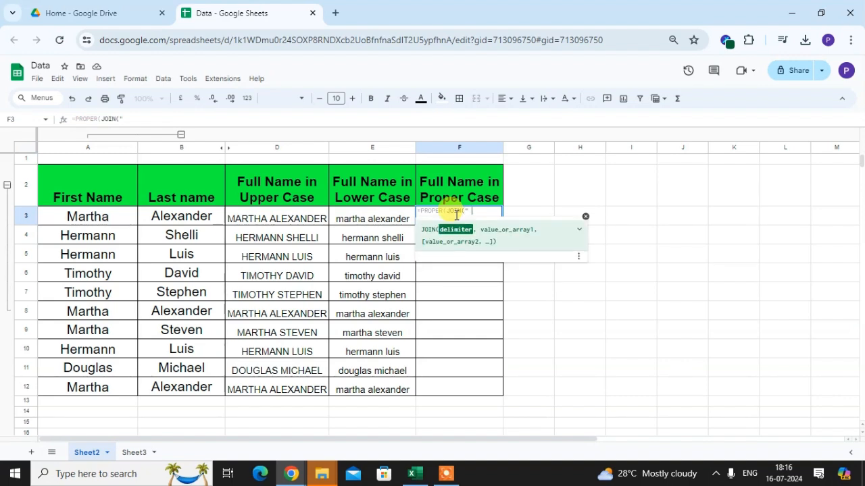
{"action": "type", "text": " \","}
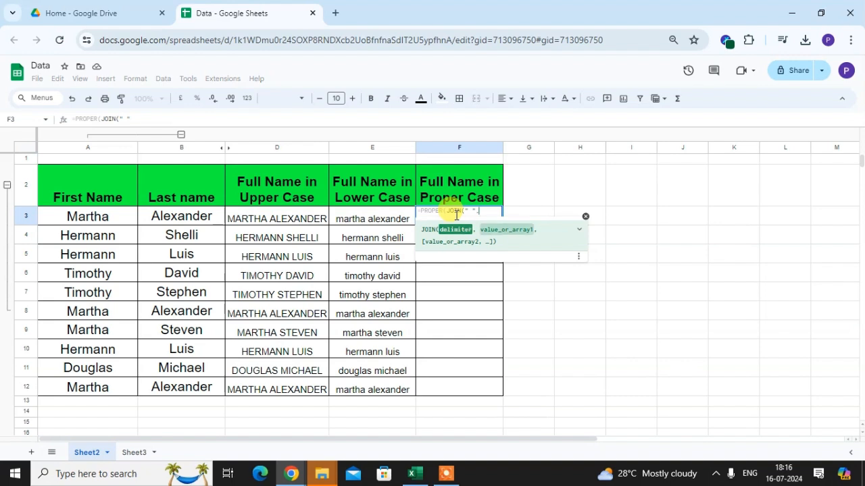
{"action": "left_click", "coordinate": [104, 217]}
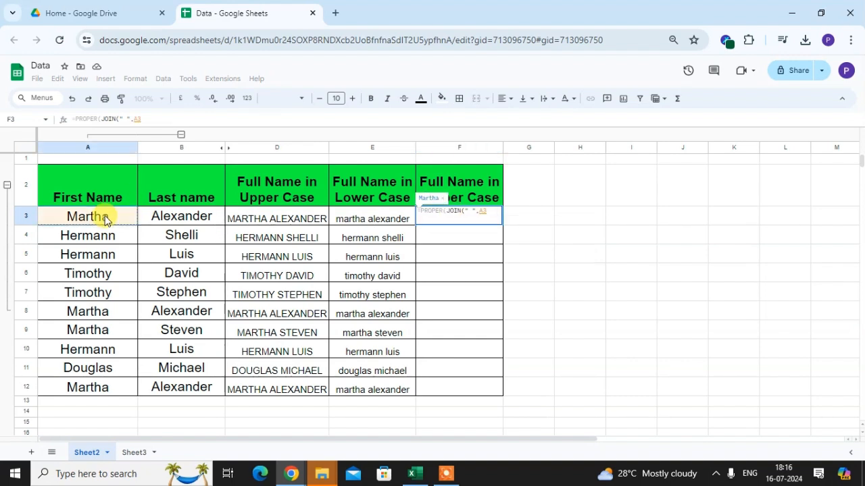
{"action": "type", "text": ","}
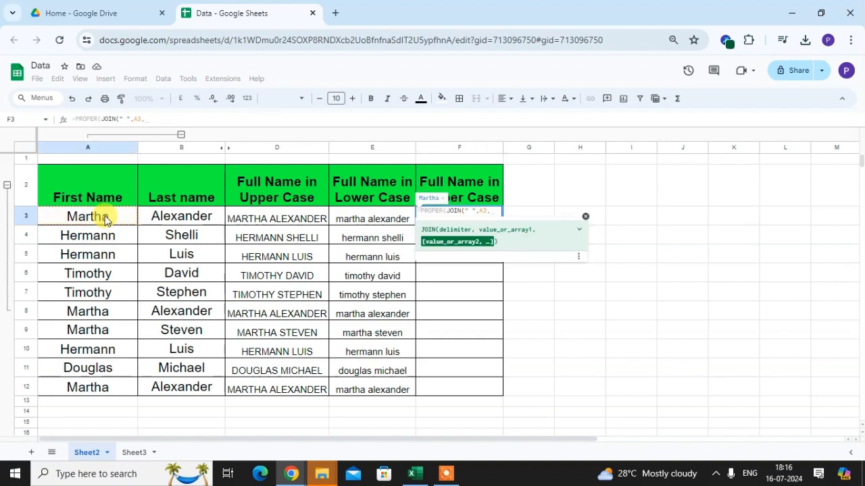
{"action": "left_click", "coordinate": [175, 217]}
{"action": "type", "text": ")"}
{"action": "key", "text": "Return"}
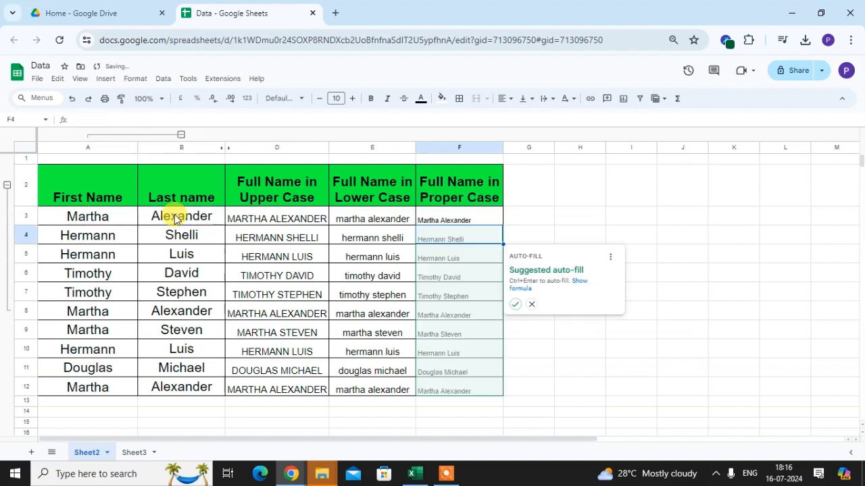
{"action": "left_click", "coordinate": [513, 306]}
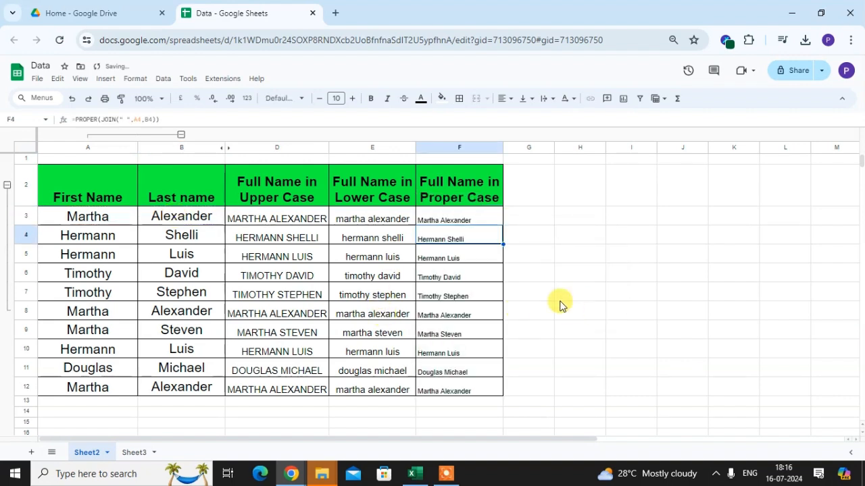